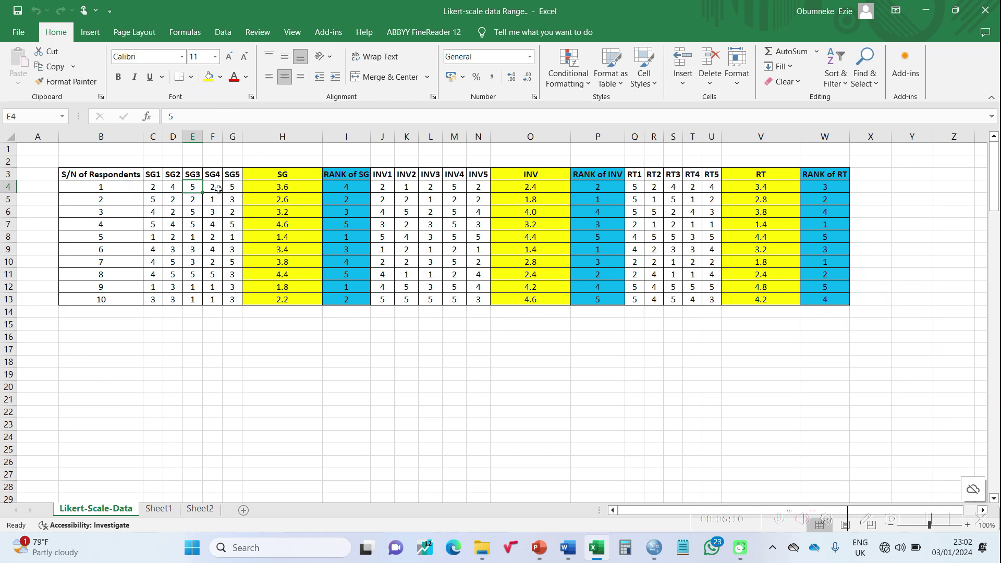
- Check respondent 1's SG scores, H4 average formula and I4 rank, then view PowerPoint slide 4
{"action": "left_click_drag", "start_coordinate": [150, 190], "coordinate": [231, 186]}
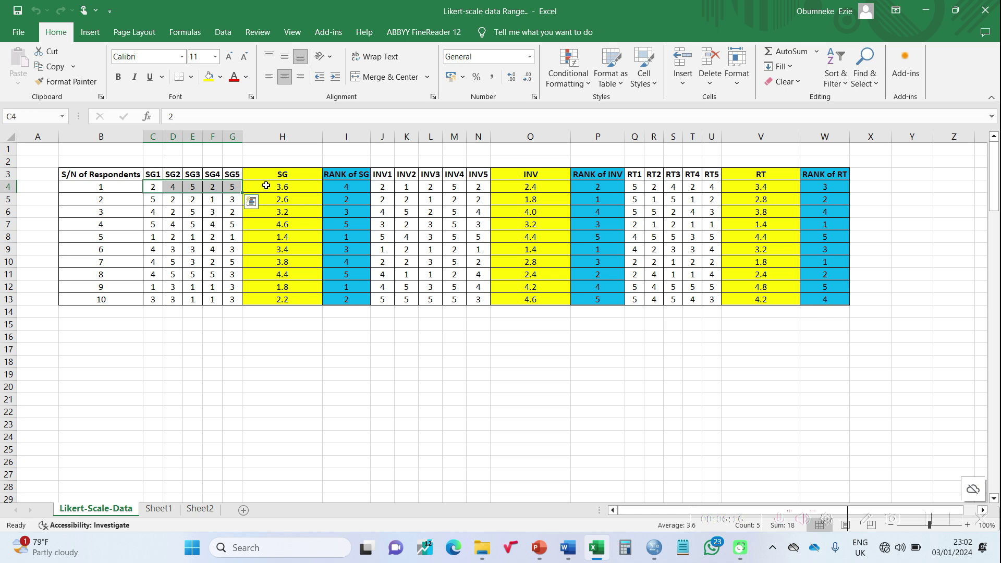
{"action": "left_click", "coordinate": [265, 186]}
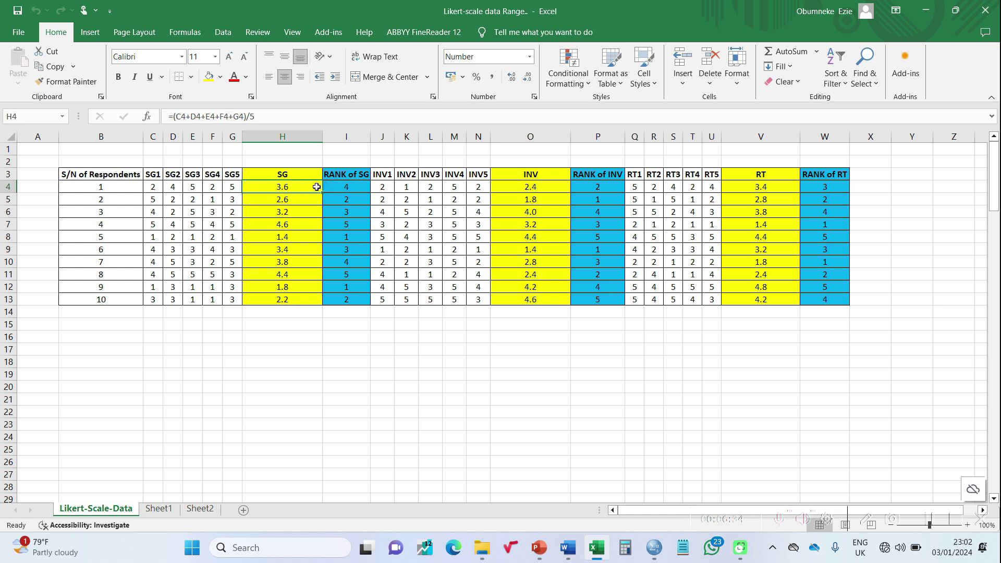
{"action": "left_click", "coordinate": [349, 188]}
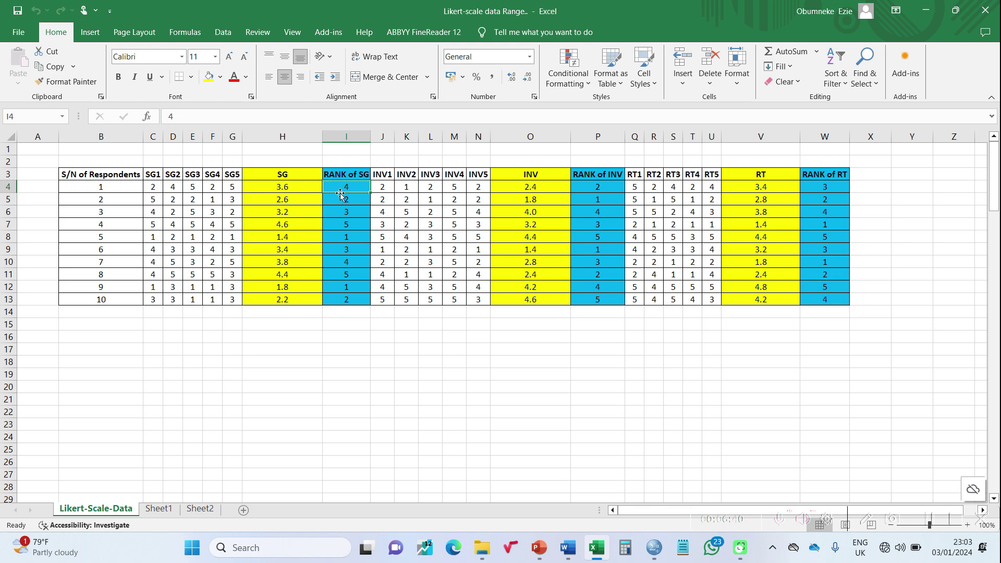
{"action": "left_click", "coordinate": [539, 548]}
{"action": "scroll", "coordinate": [521, 391], "scroll_direction": "up", "scroll_amount": 1}
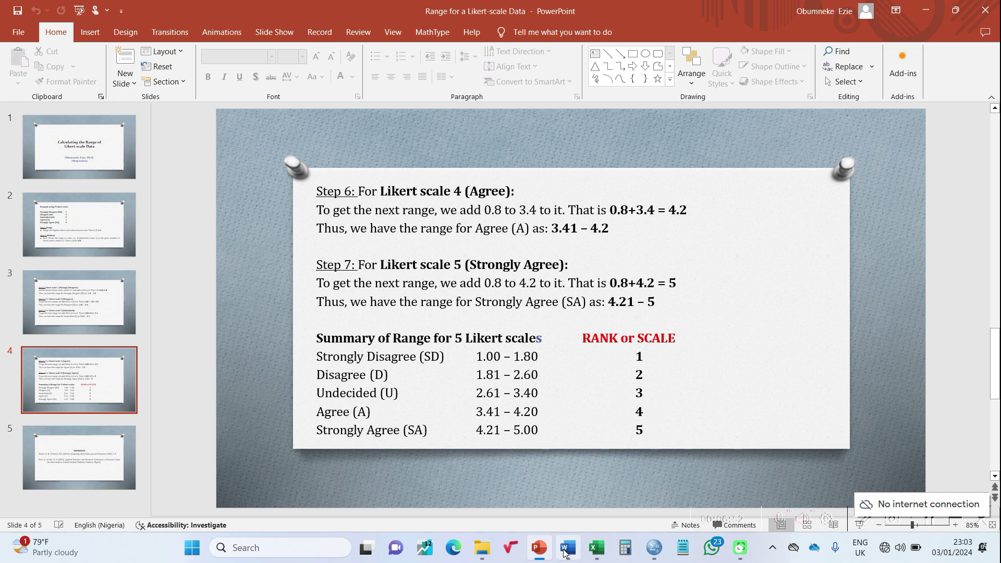
- Compare the SG average in H5 and its rank in I5 with the slide's ranges
{"action": "left_click", "coordinate": [596, 547]}
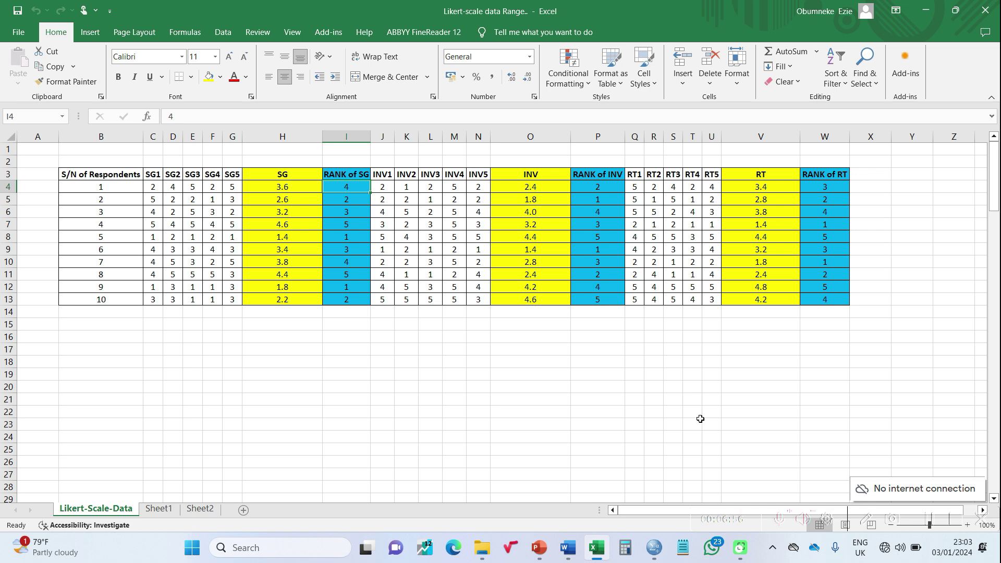
{"action": "left_click", "coordinate": [539, 548]}
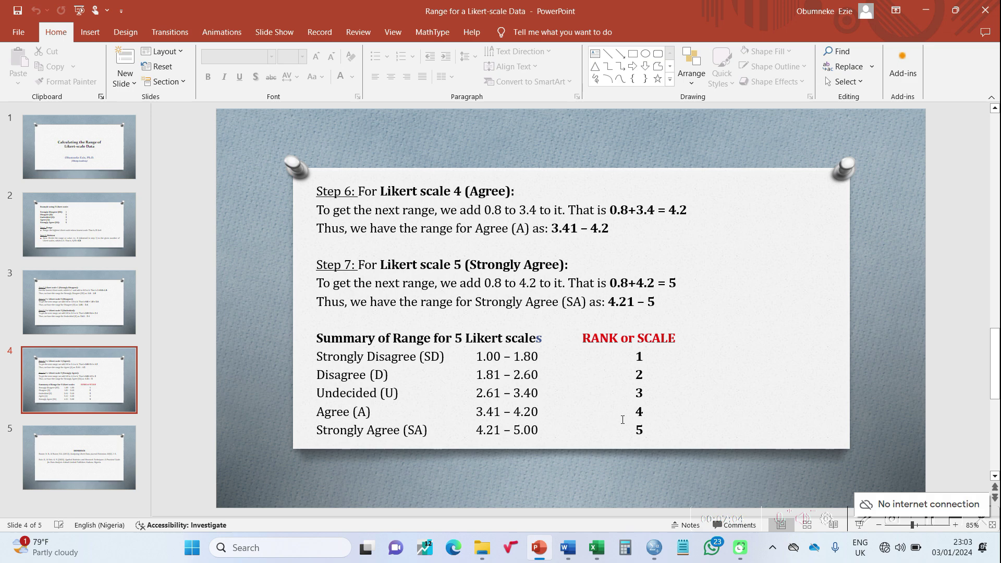
{"action": "left_click", "coordinate": [595, 547]}
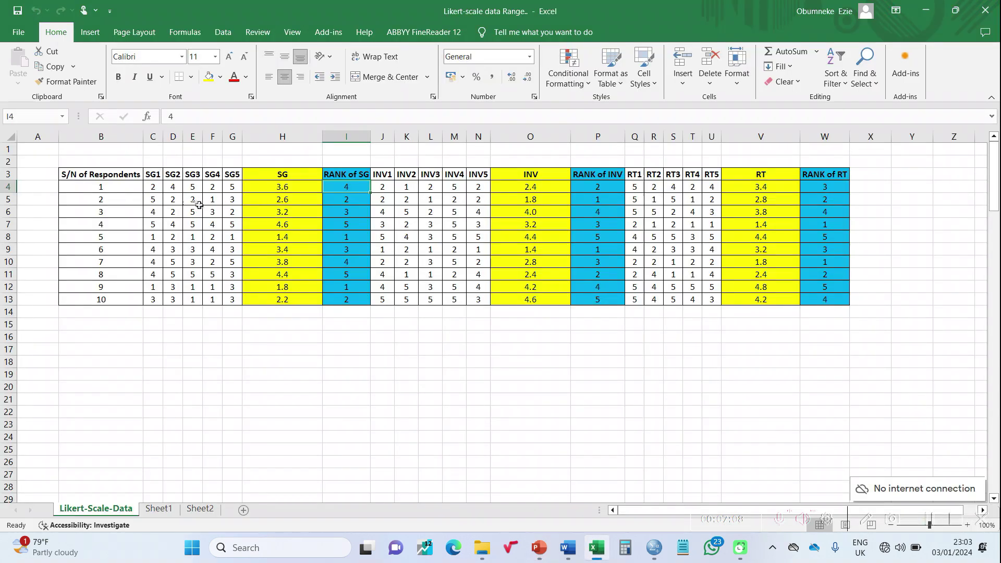
{"action": "left_click", "coordinate": [281, 200]}
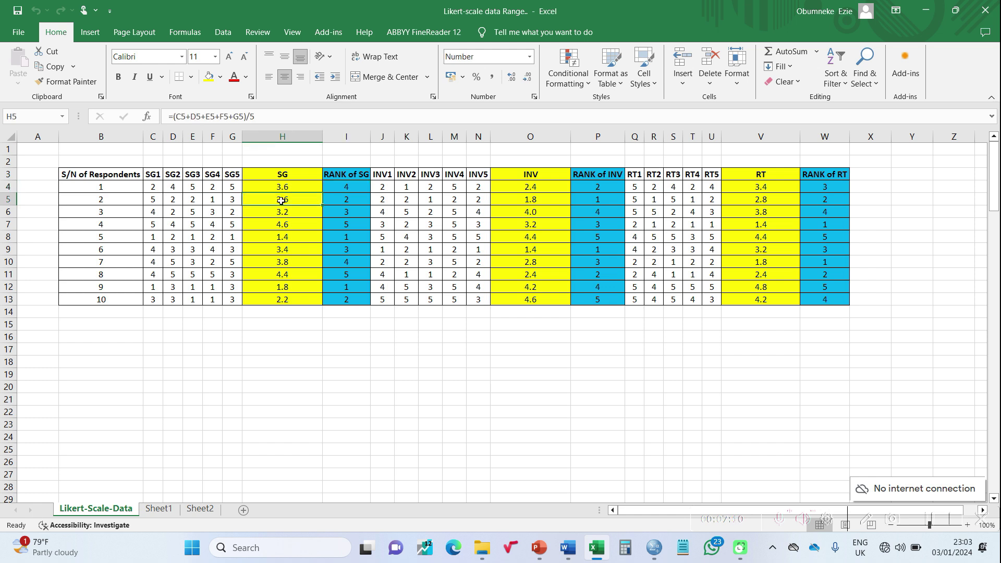
{"action": "left_click", "coordinate": [353, 196]}
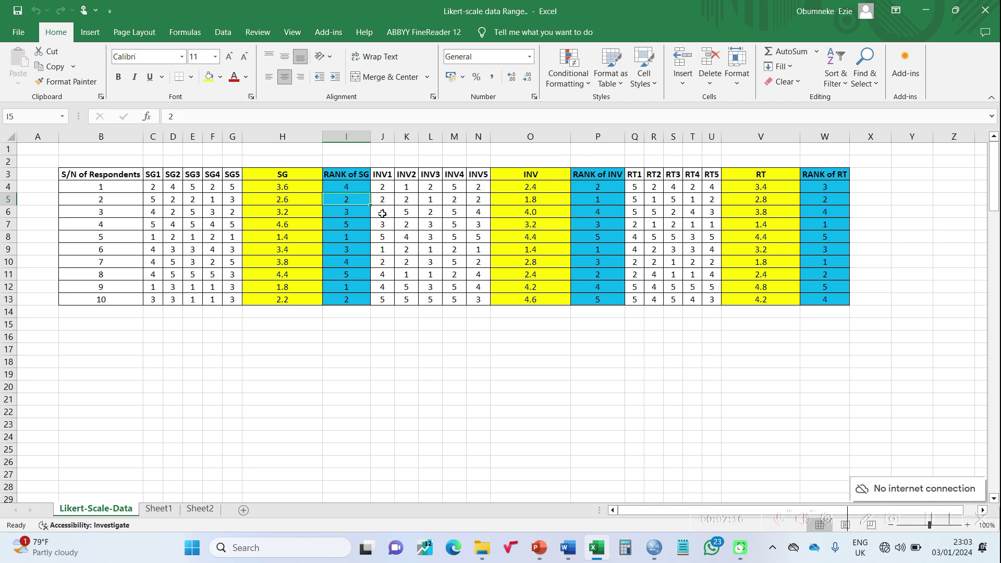
- Compare respondent 5's SG average in H8 and rank in I8 against the range summary
{"action": "left_click", "coordinate": [596, 547]}
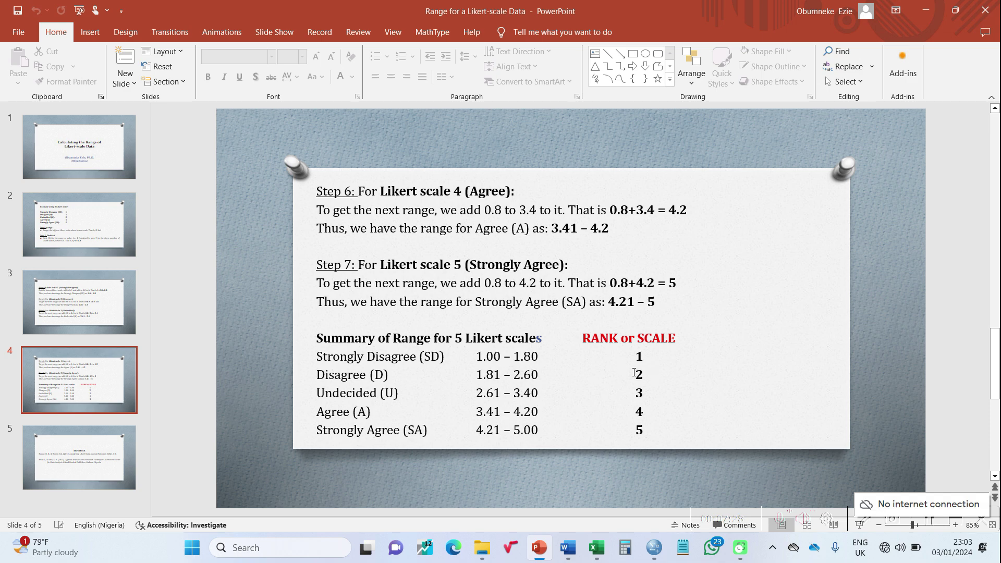
{"action": "left_click", "coordinate": [596, 546]}
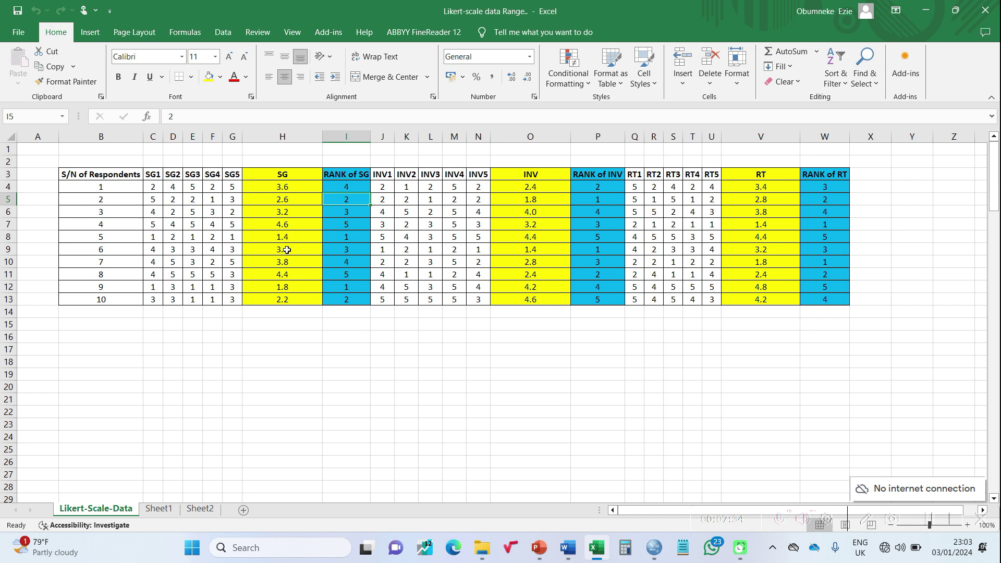
{"action": "left_click", "coordinate": [272, 234]}
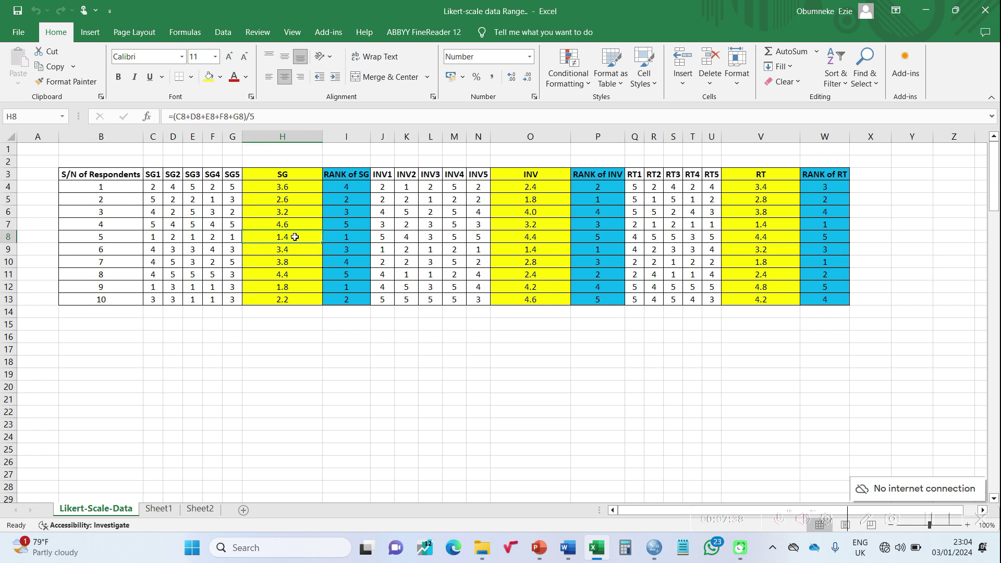
{"action": "left_click", "coordinate": [350, 236]}
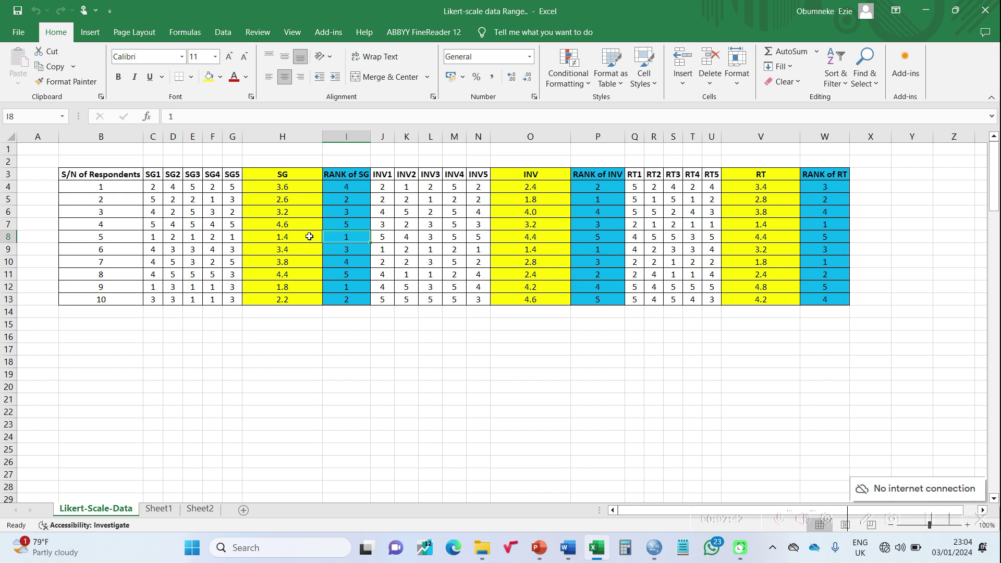
- Check the rank in I11 and SG average in H11 against the slide, ending in Excel
{"action": "left_click", "coordinate": [597, 551]}
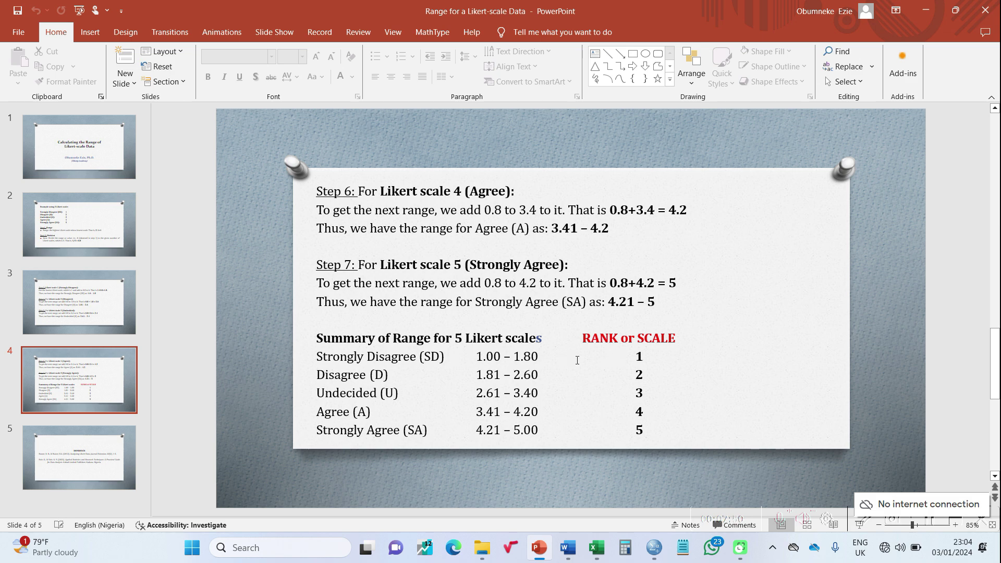
{"action": "left_click", "coordinate": [597, 548]}
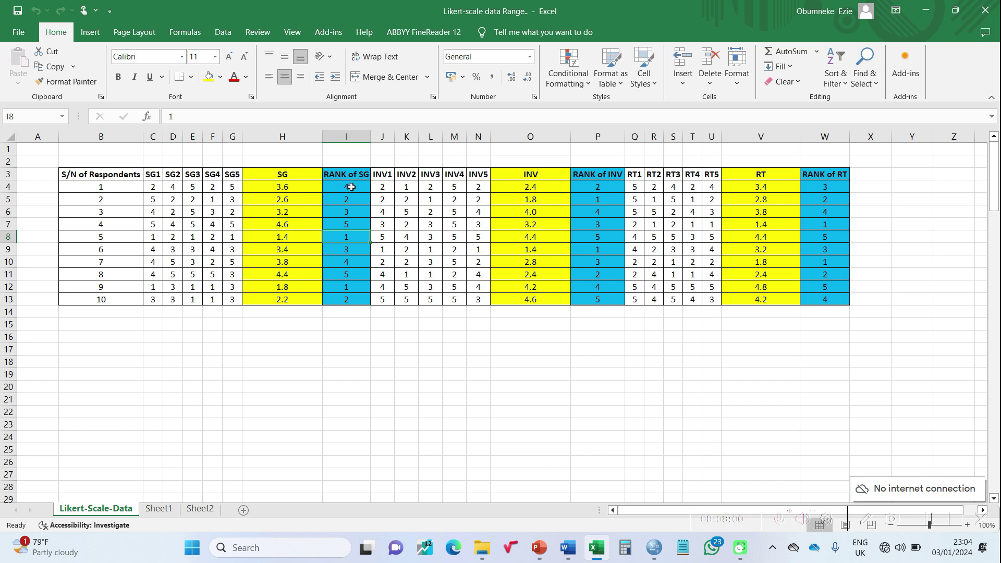
{"action": "left_click", "coordinate": [355, 271]}
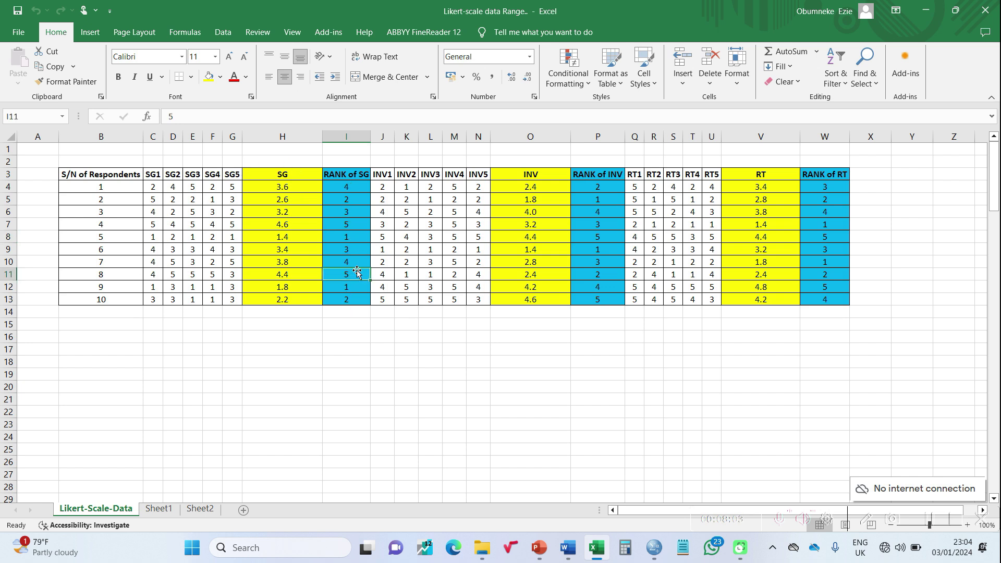
{"action": "left_click", "coordinate": [299, 276]}
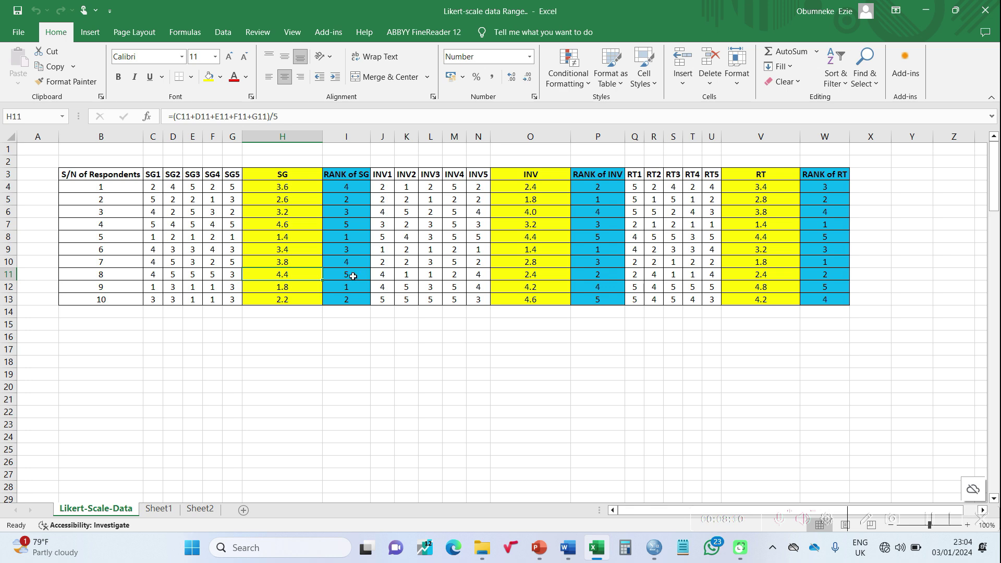
{"action": "left_click", "coordinate": [597, 540]}
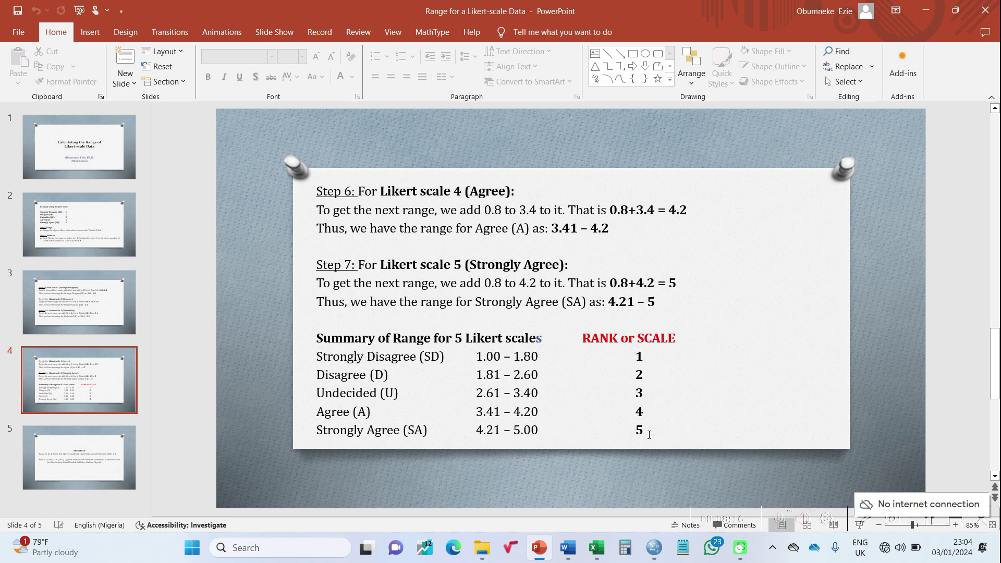
{"action": "left_click", "coordinate": [597, 545]}
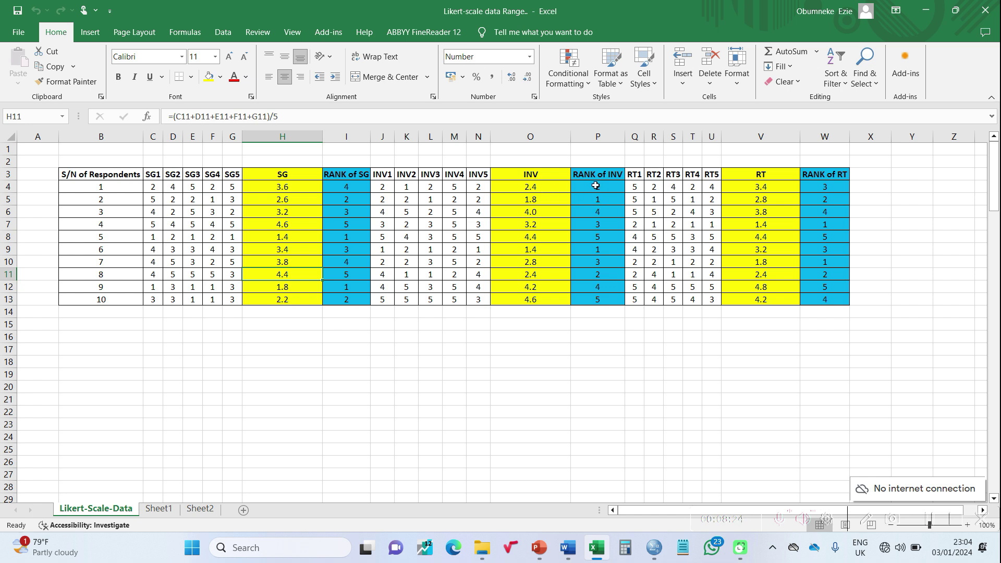
- Review the INV average formula in O4 and the RT averages and ranks in column V
{"action": "left_click", "coordinate": [543, 189]}
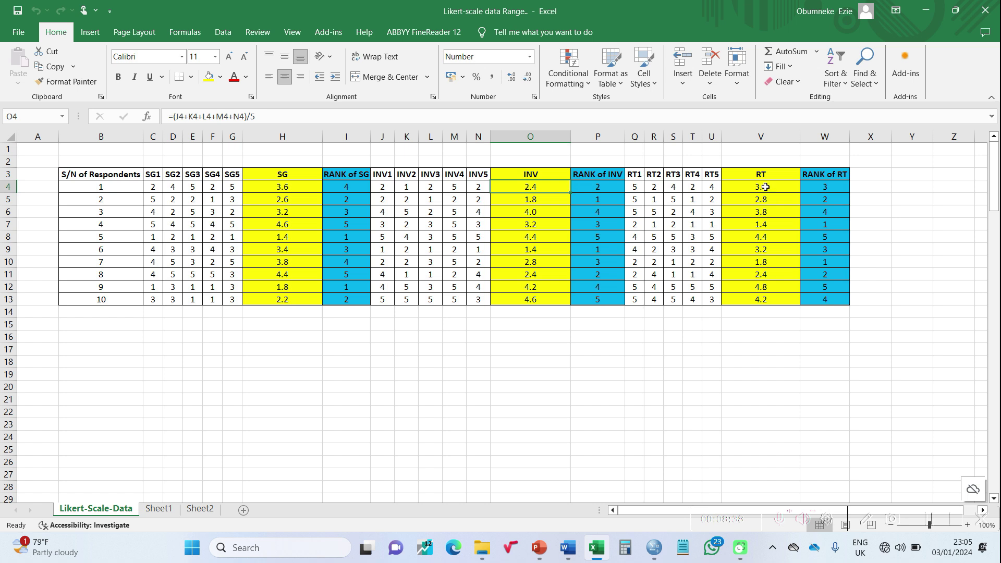
{"action": "left_click", "coordinate": [749, 187]}
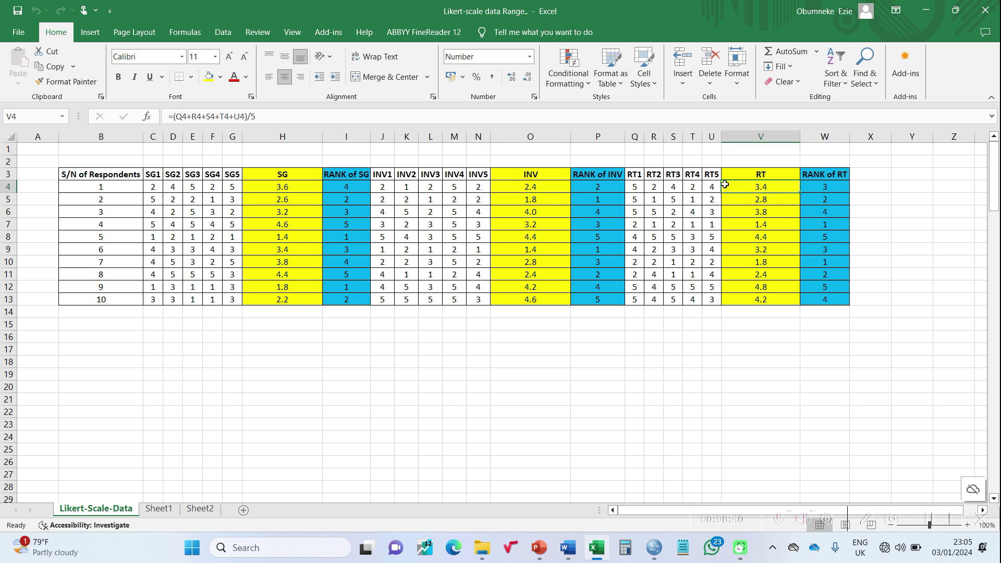
{"action": "left_click", "coordinate": [762, 197]}
{"action": "left_click", "coordinate": [762, 207]}
{"action": "left_click", "coordinate": [763, 186]}
{"action": "left_click_drag", "start_coordinate": [825, 187], "coordinate": [829, 219]}
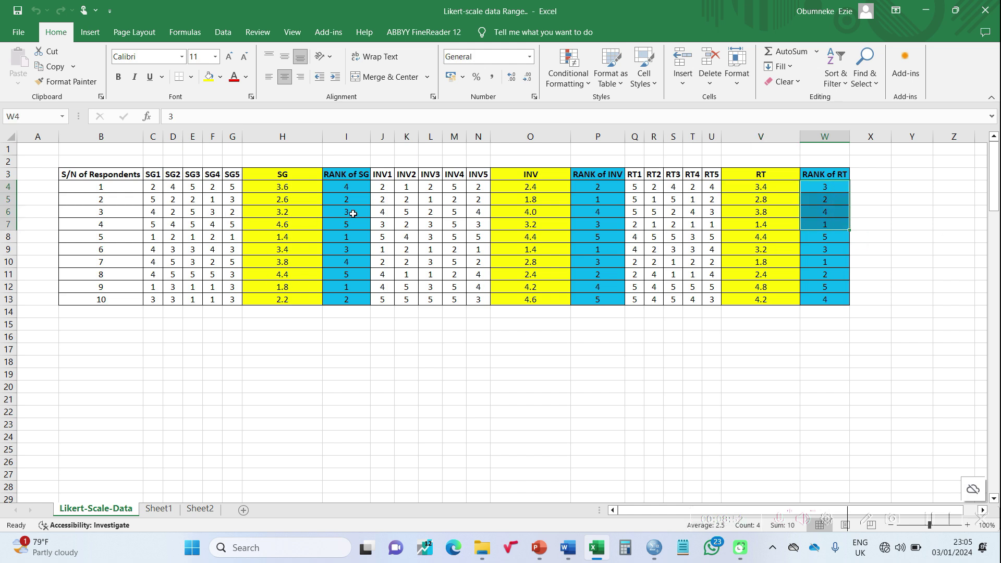
- Copy the ten RANK of SG values in I4:I13
{"action": "left_click_drag", "start_coordinate": [349, 187], "coordinate": [348, 294]}
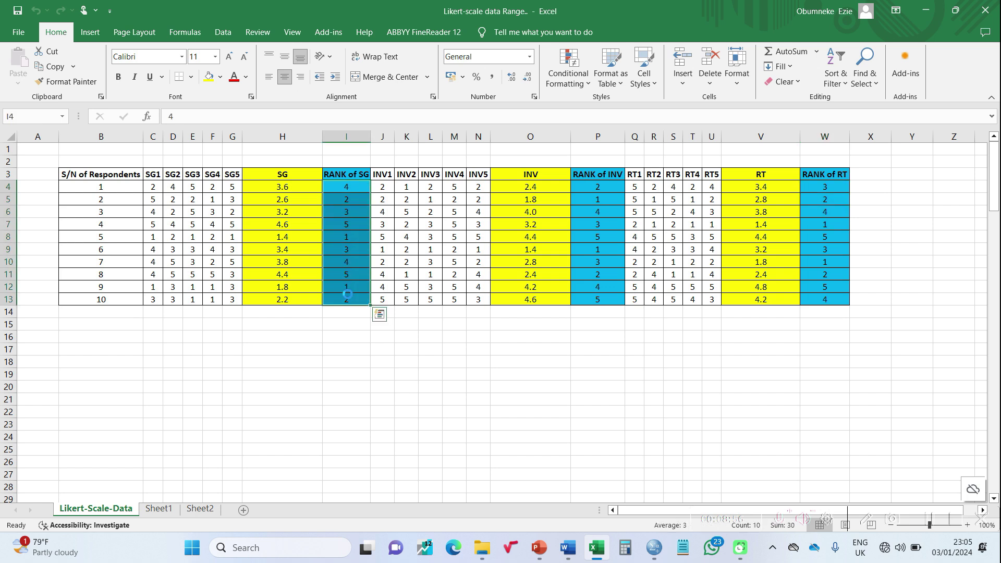
{"action": "key", "text": "ctrl+c"}
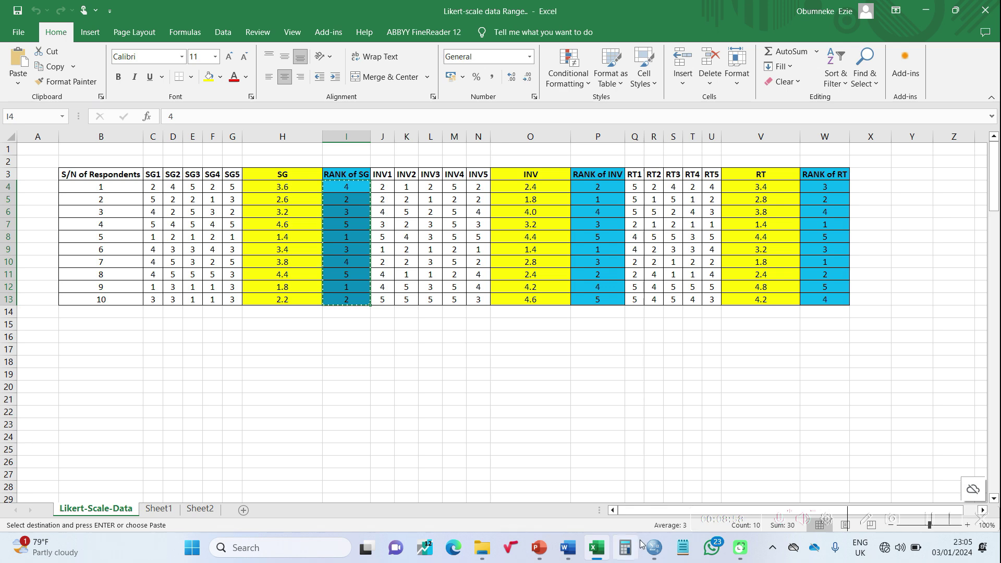
{"action": "mouse_move", "coordinate": [650, 551]}
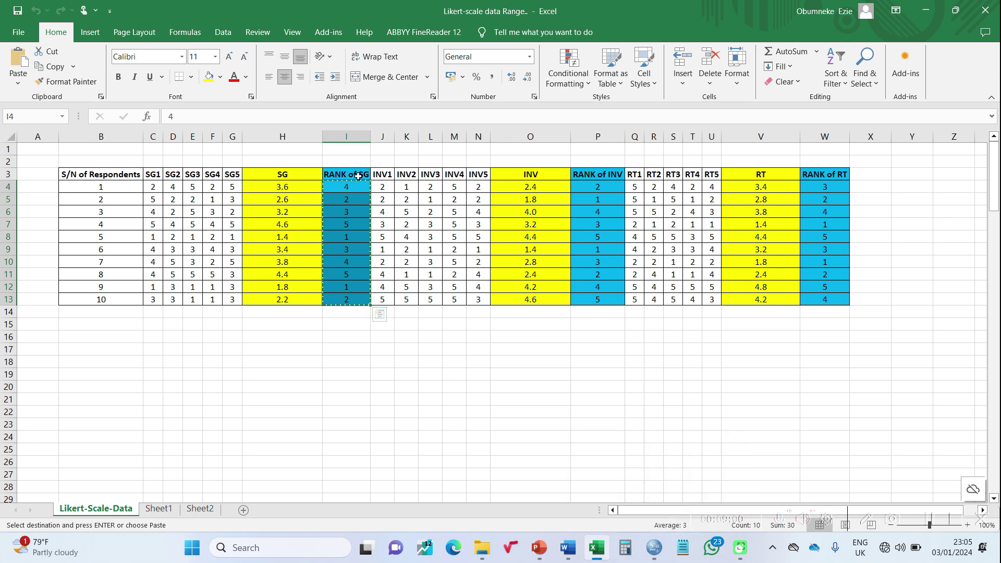
- In SPSS, confirm SG's 1–5 Likert value labels and switch to the empty Data View grid
{"action": "left_click", "coordinate": [654, 547]}
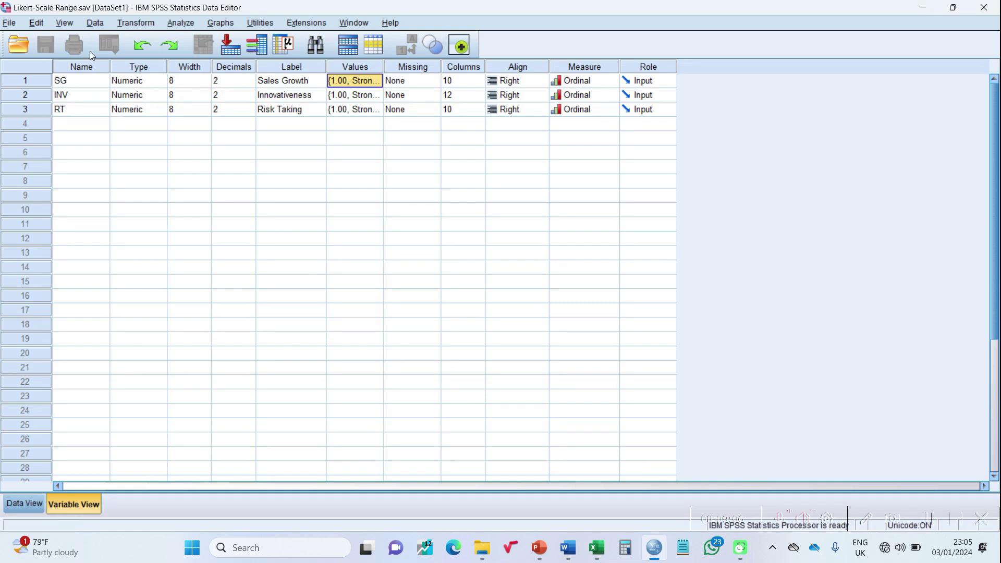
{"action": "left_click", "coordinate": [378, 82]}
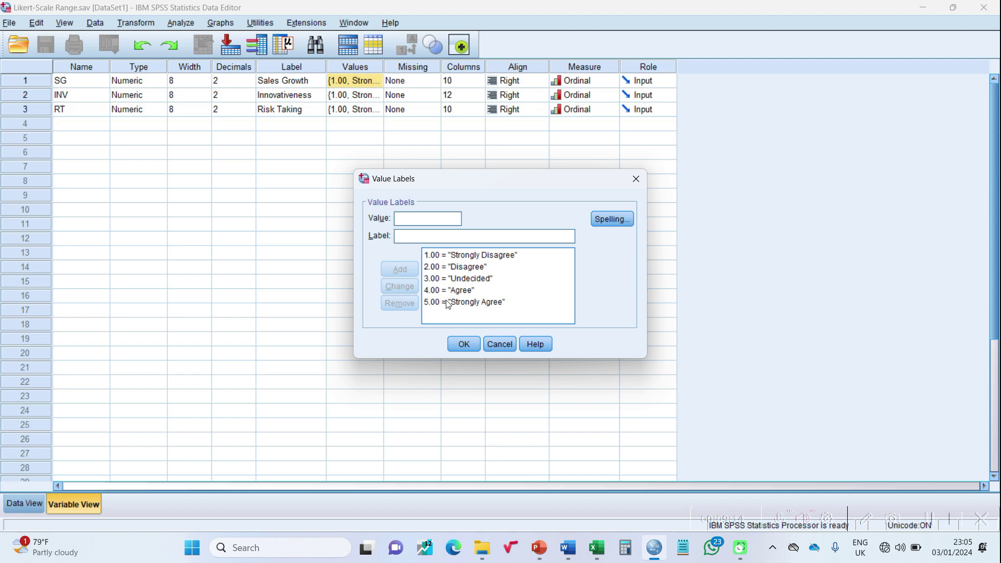
{"action": "left_click", "coordinate": [463, 344]}
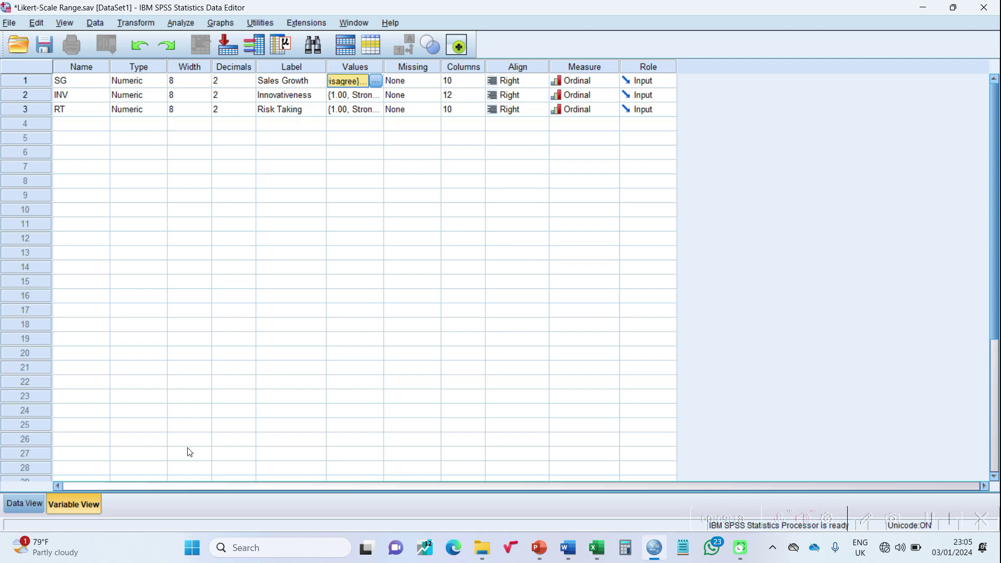
{"action": "left_click", "coordinate": [30, 502]}
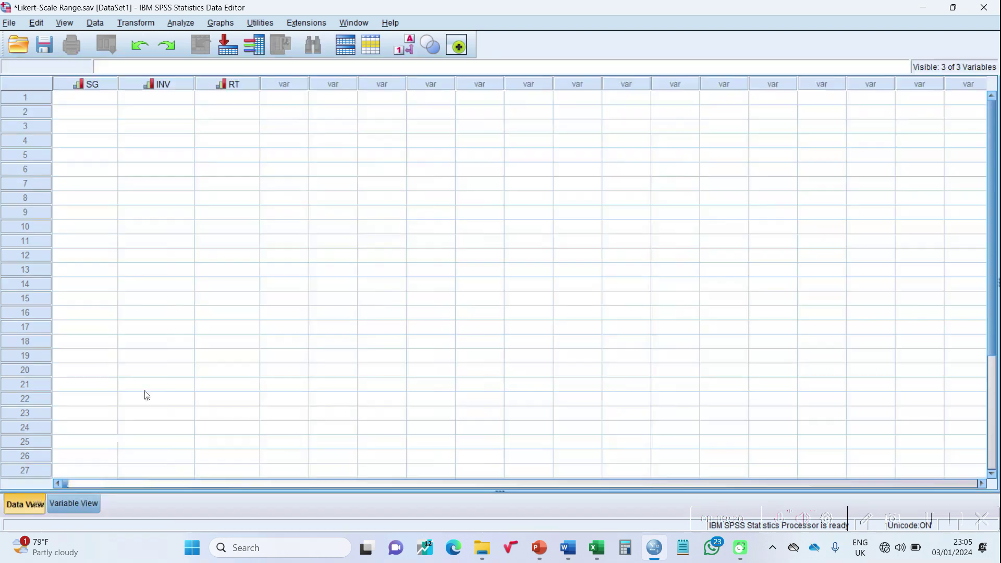
- Paste the SG ranks into SPSS's SG column, then copy and paste the INV ranks
{"action": "left_click", "coordinate": [89, 97]}
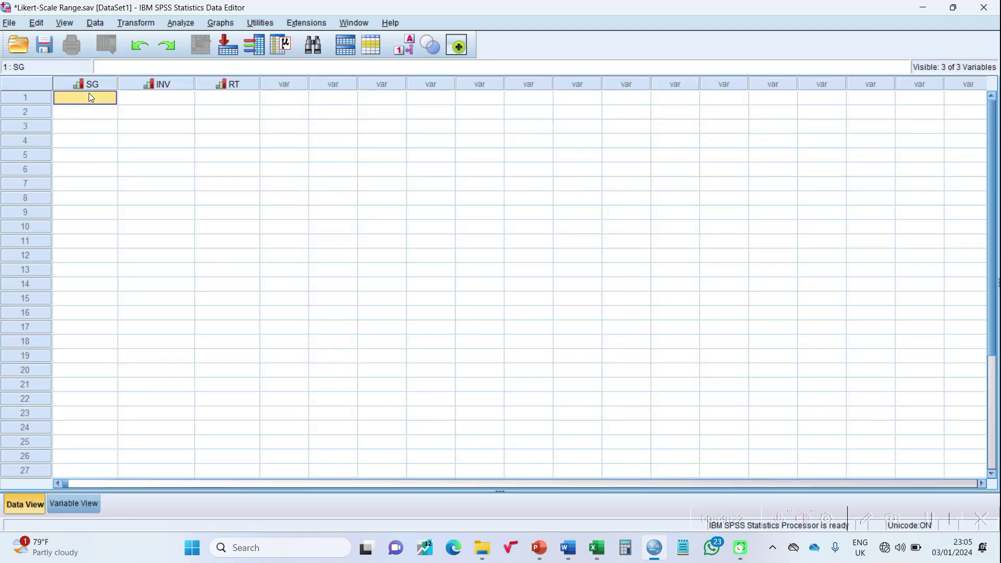
{"action": "key", "text": "ctrl+v"}
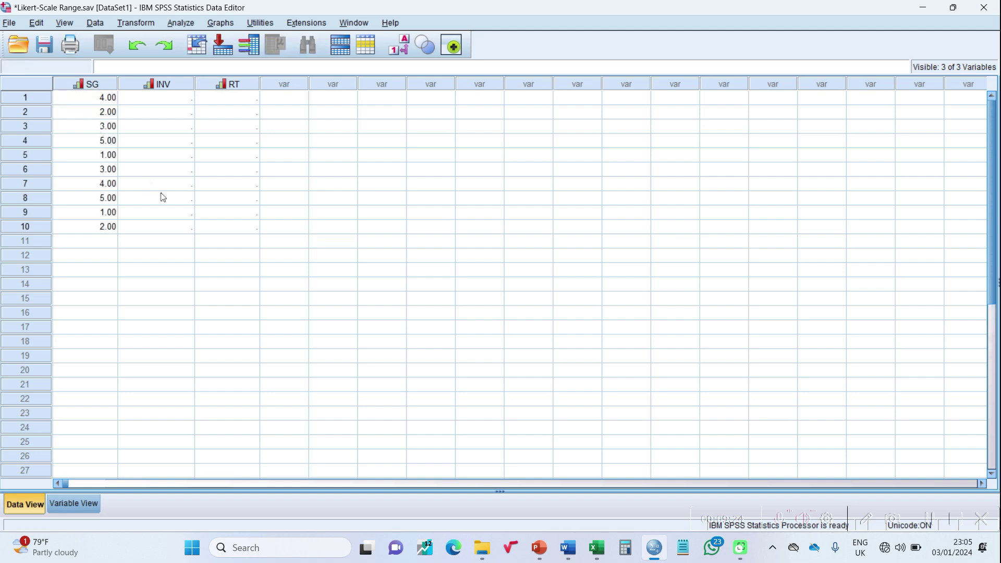
{"action": "left_click", "coordinate": [597, 548]}
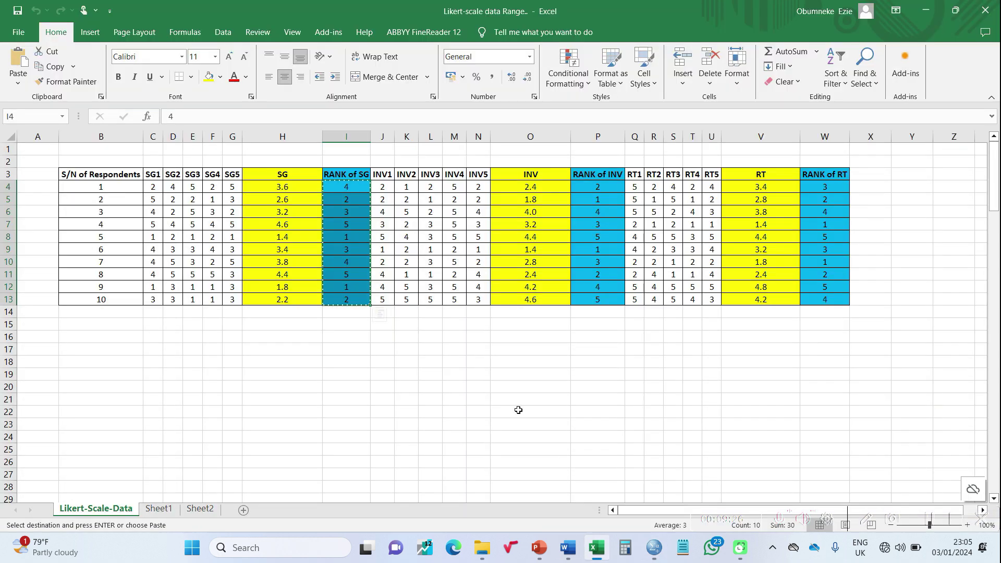
{"action": "left_click_drag", "start_coordinate": [596, 187], "coordinate": [601, 302]}
{"action": "key", "text": "ctrl+c"}
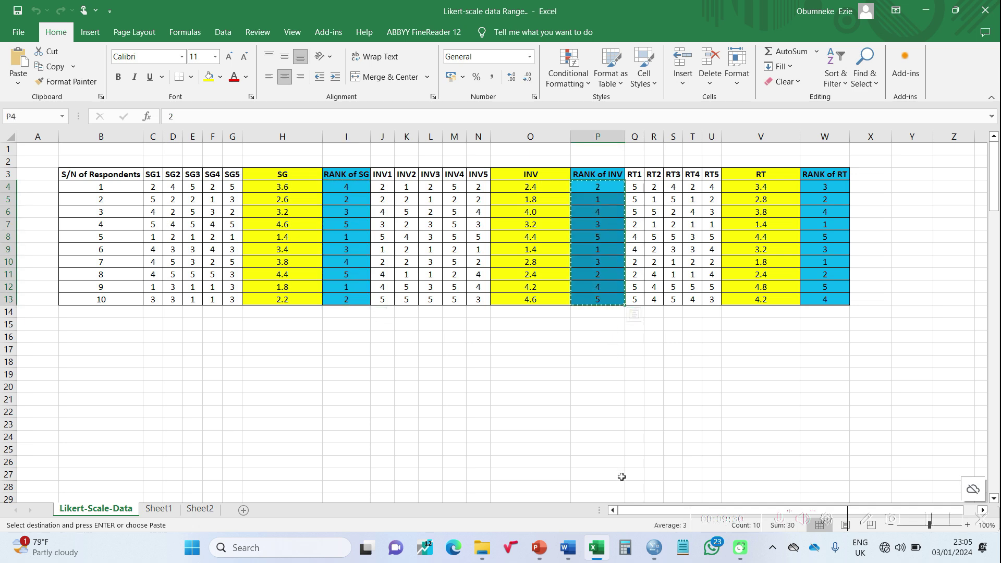
{"action": "left_click", "coordinate": [654, 547]}
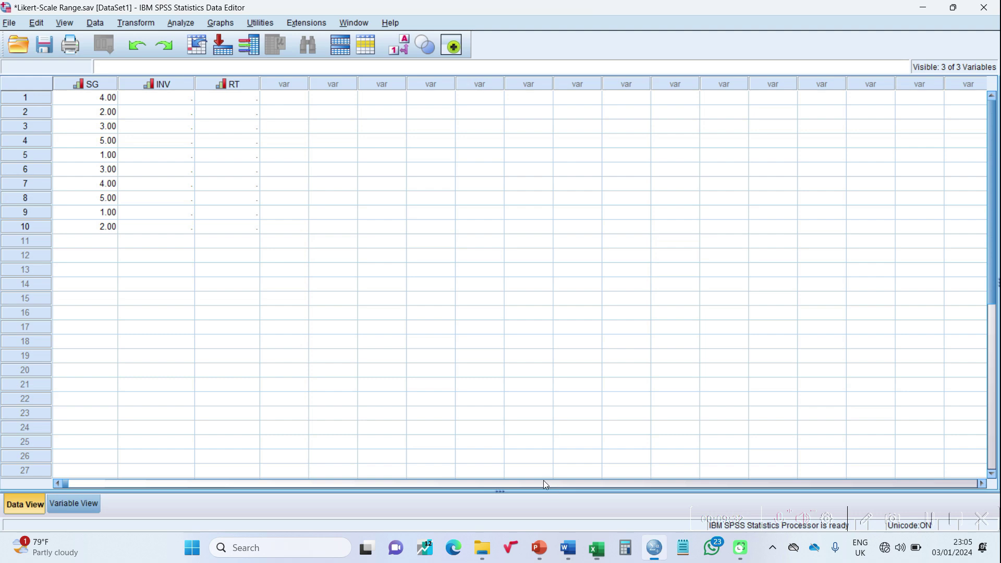
{"action": "left_click", "coordinate": [149, 99]}
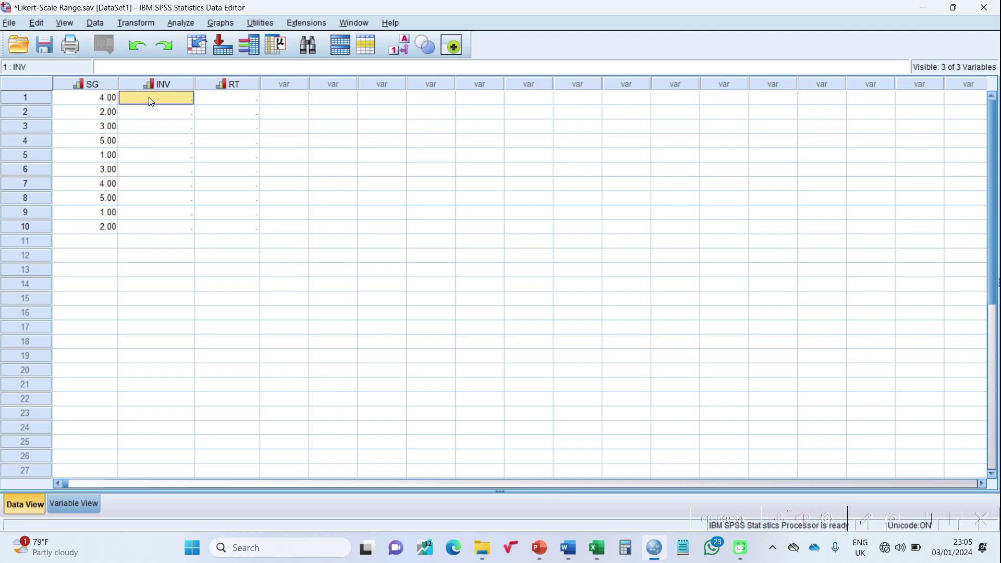
{"action": "key", "text": "ctrl+v"}
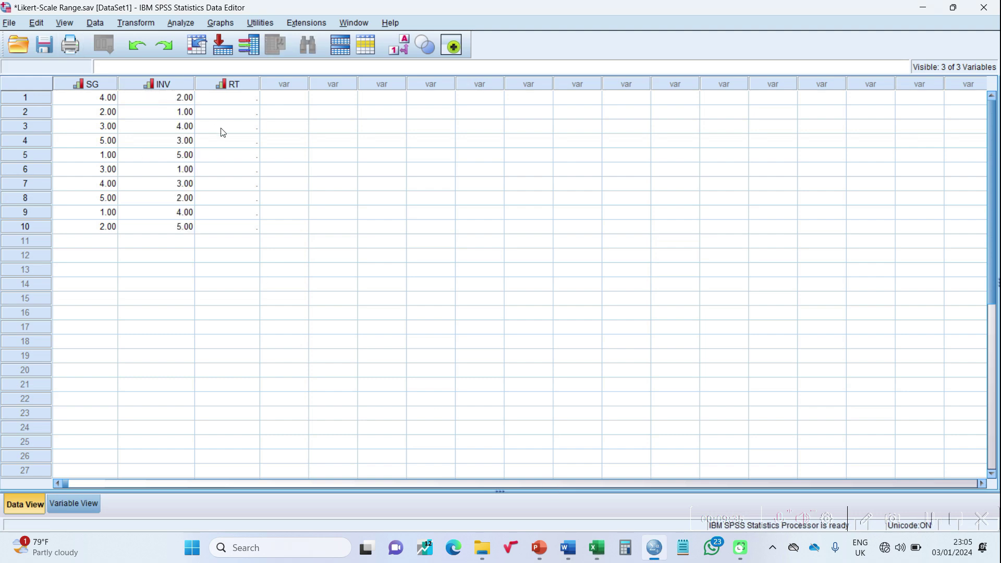
- Copy the ten RANK of RT values into SPSS's RT column and display Likert value labels
{"action": "left_click", "coordinate": [596, 547]}
{"action": "left_click_drag", "start_coordinate": [825, 187], "coordinate": [826, 299]}
{"action": "key", "text": "ctrl+c"}
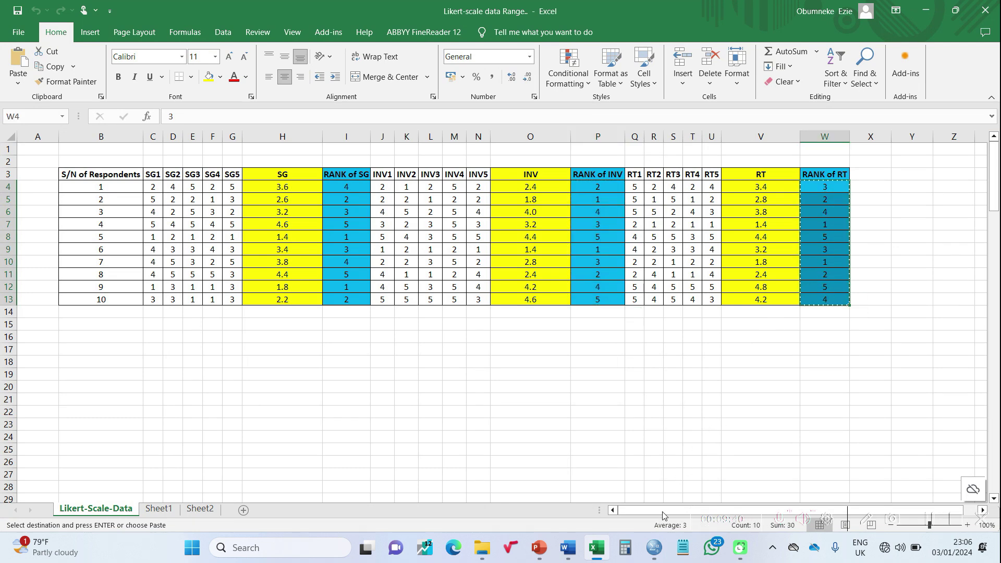
{"action": "left_click", "coordinate": [653, 547]}
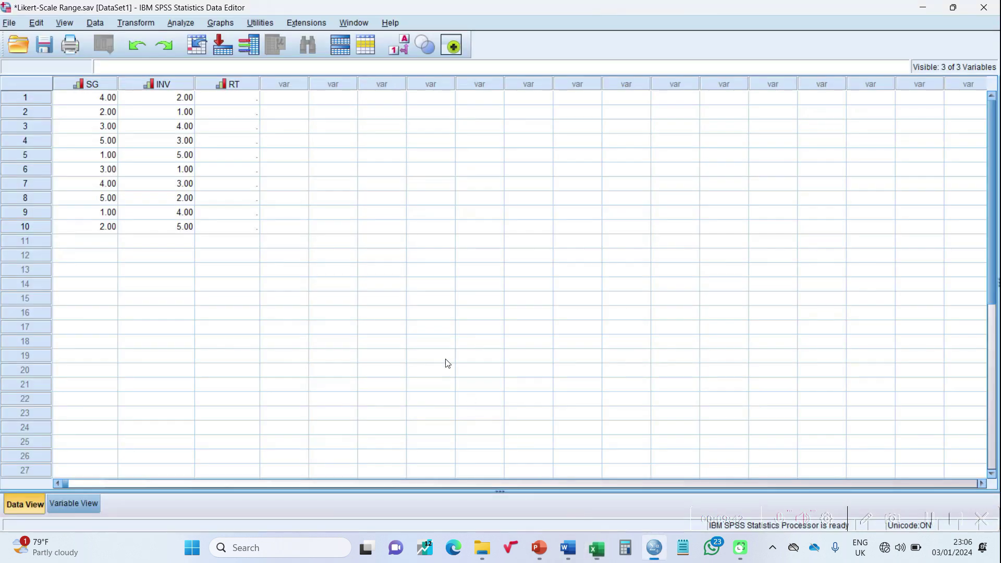
{"action": "left_click", "coordinate": [216, 101]}
{"action": "key", "text": "ctrl+v"}
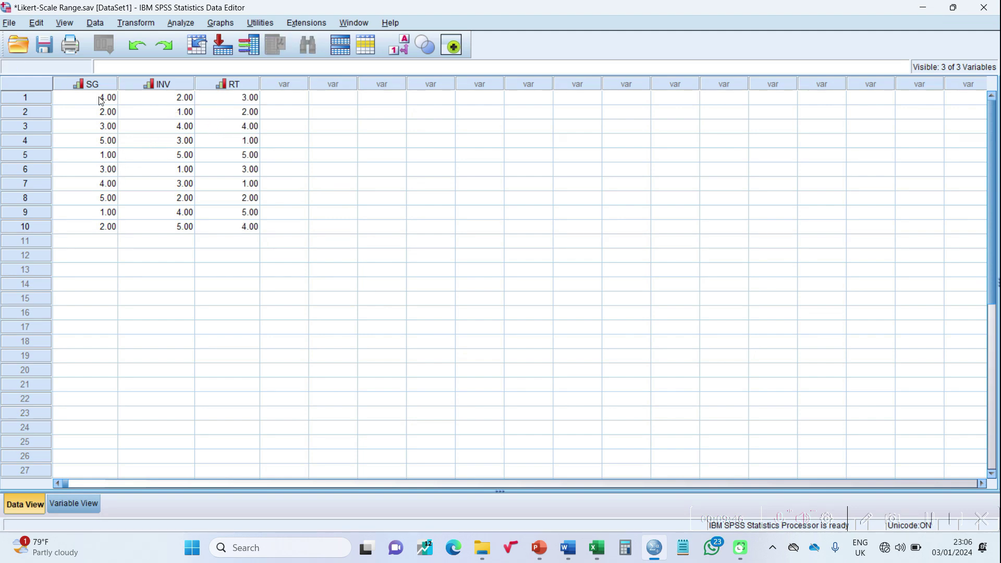
{"action": "left_click", "coordinate": [403, 49]}
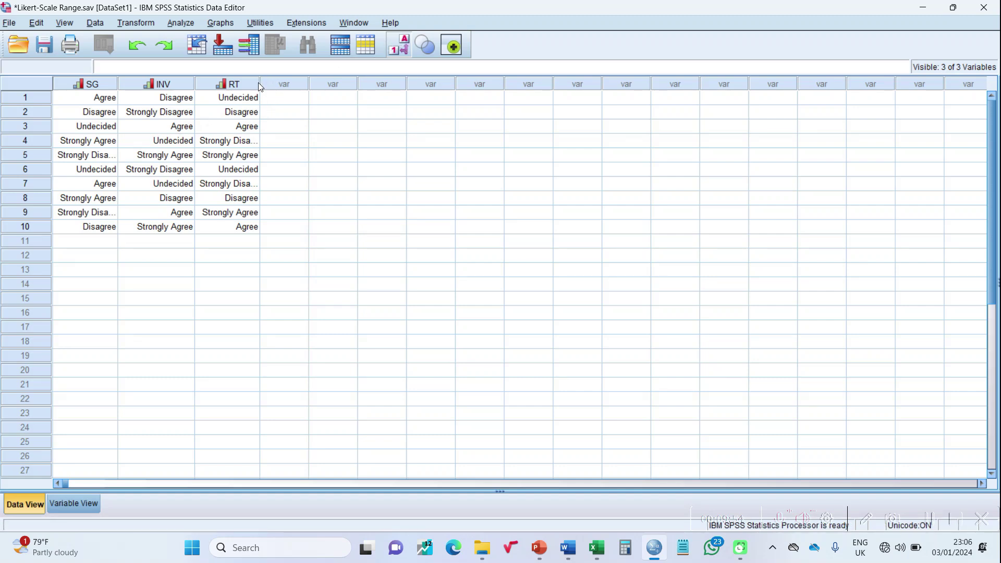
- Widen the RT and INV columns to fit full labels, then switch back to numeric ranks
{"action": "left_click_drag", "start_coordinate": [259, 83], "coordinate": [271, 83]}
{"action": "left_click_drag", "start_coordinate": [195, 82], "coordinate": [213, 82]}
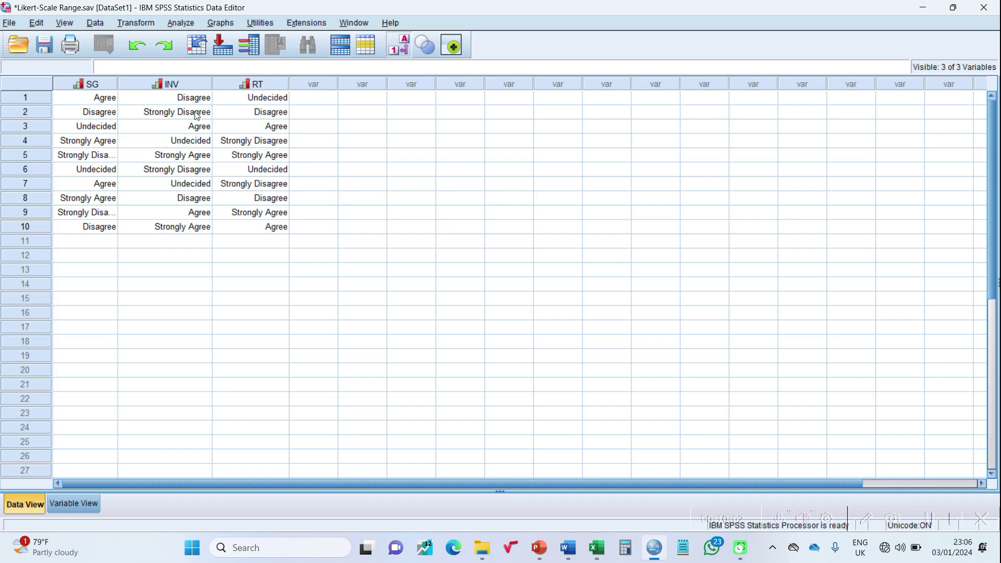
{"action": "left_click", "coordinate": [403, 48]}
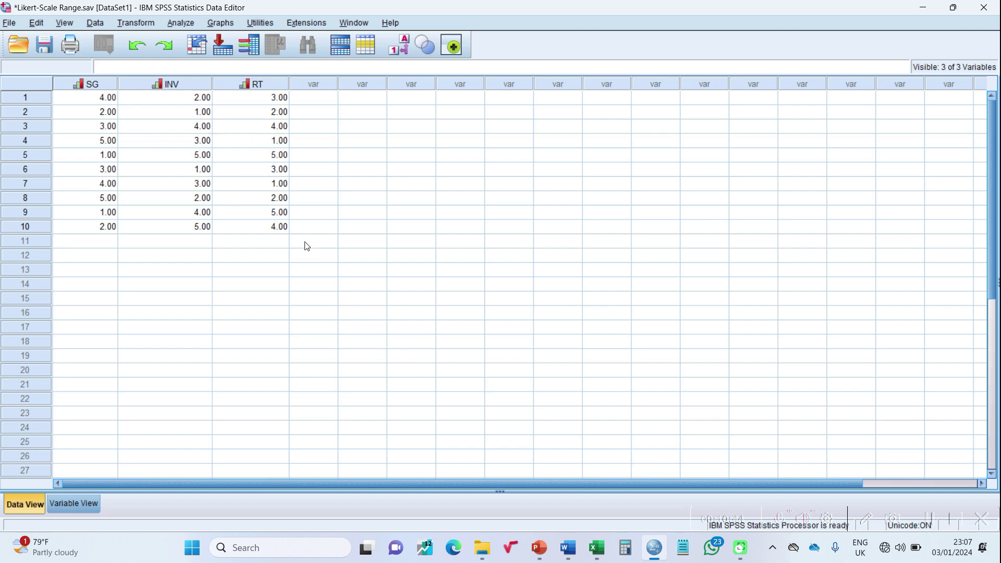
- Review the top of the Word questionnaire, then pass through Excel to PowerPoint slide 4
{"action": "left_click", "coordinate": [567, 545]}
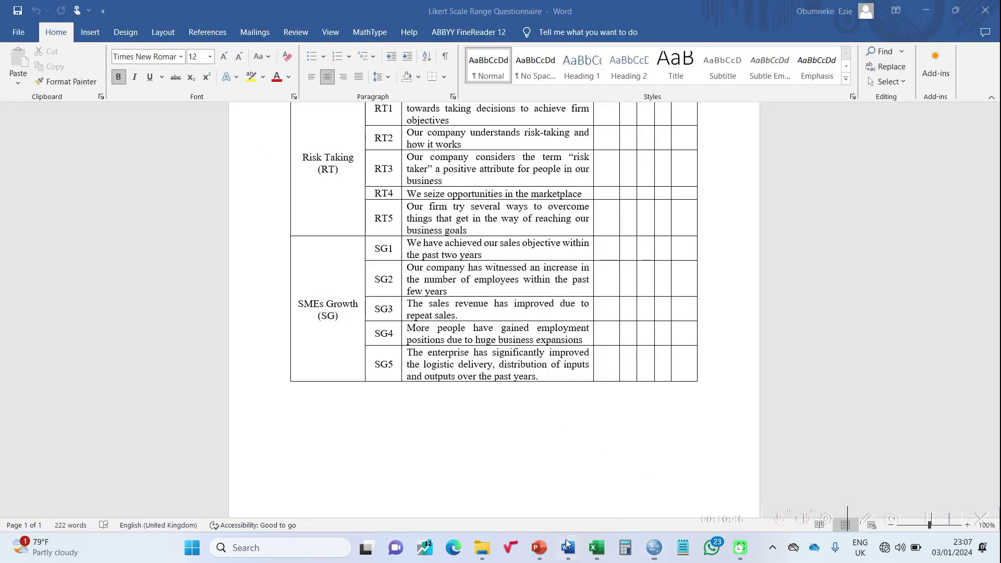
{"action": "scroll", "coordinate": [422, 218], "scroll_direction": "up", "scroll_amount": 5}
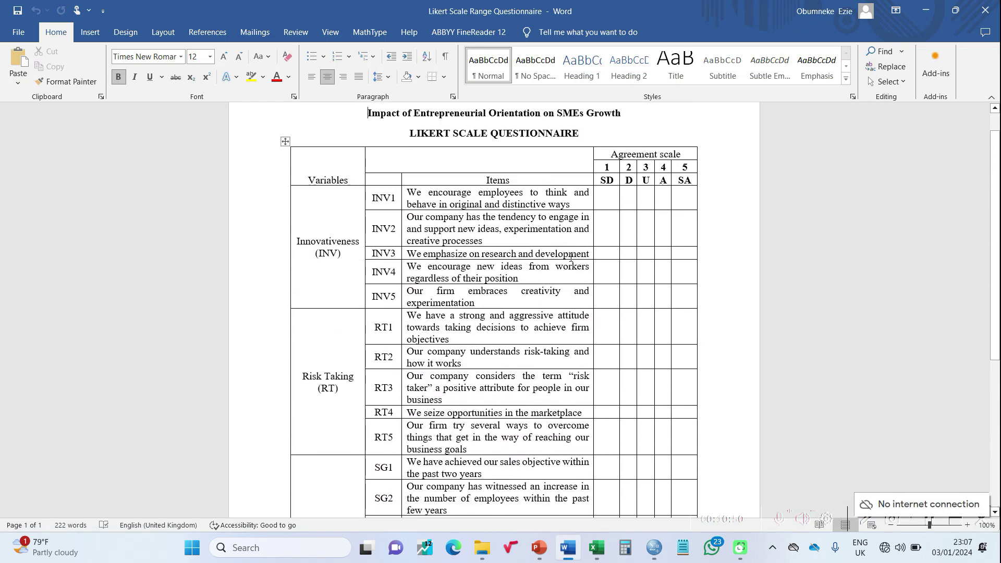
{"action": "left_click", "coordinate": [596, 547]}
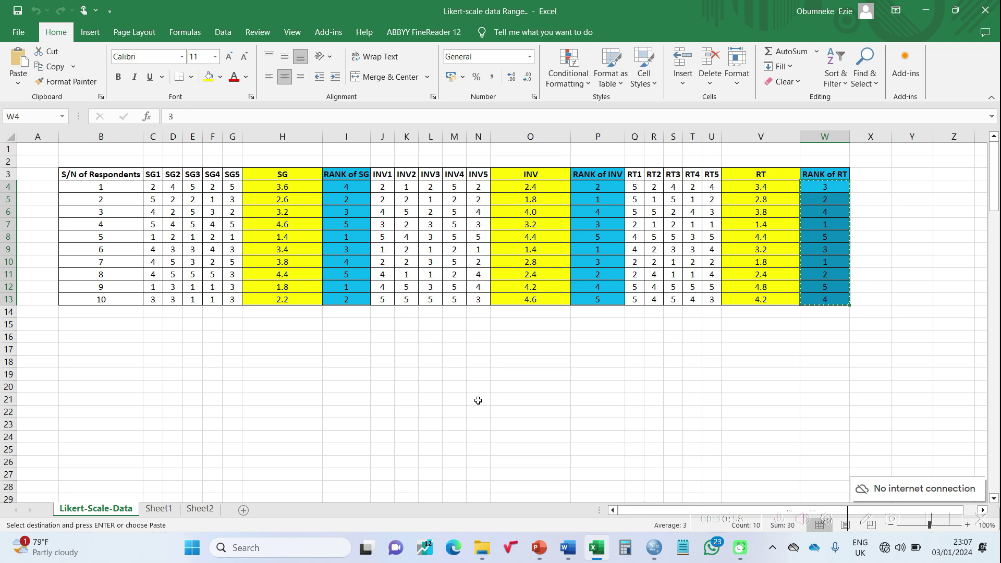
{"action": "left_click", "coordinate": [538, 548]}
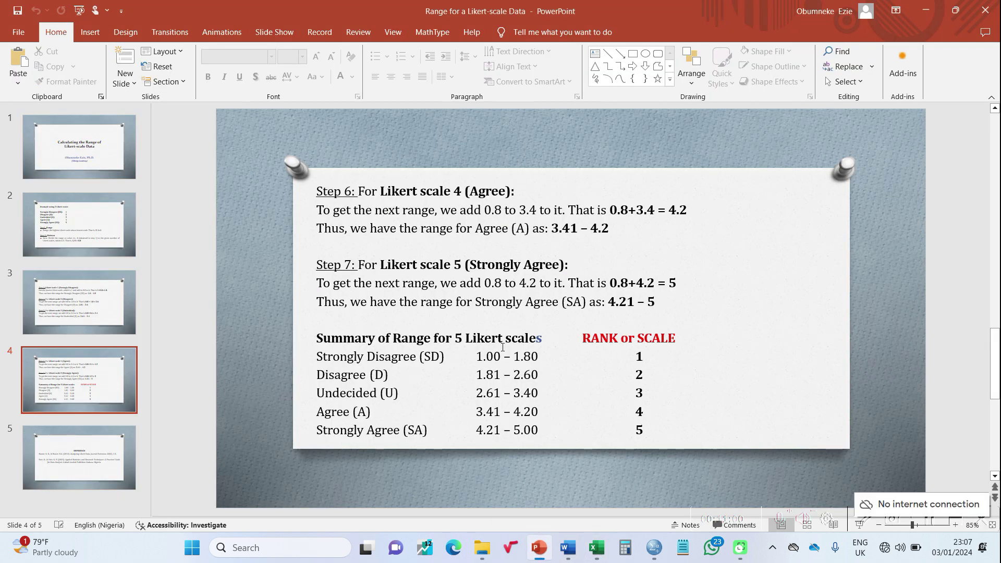